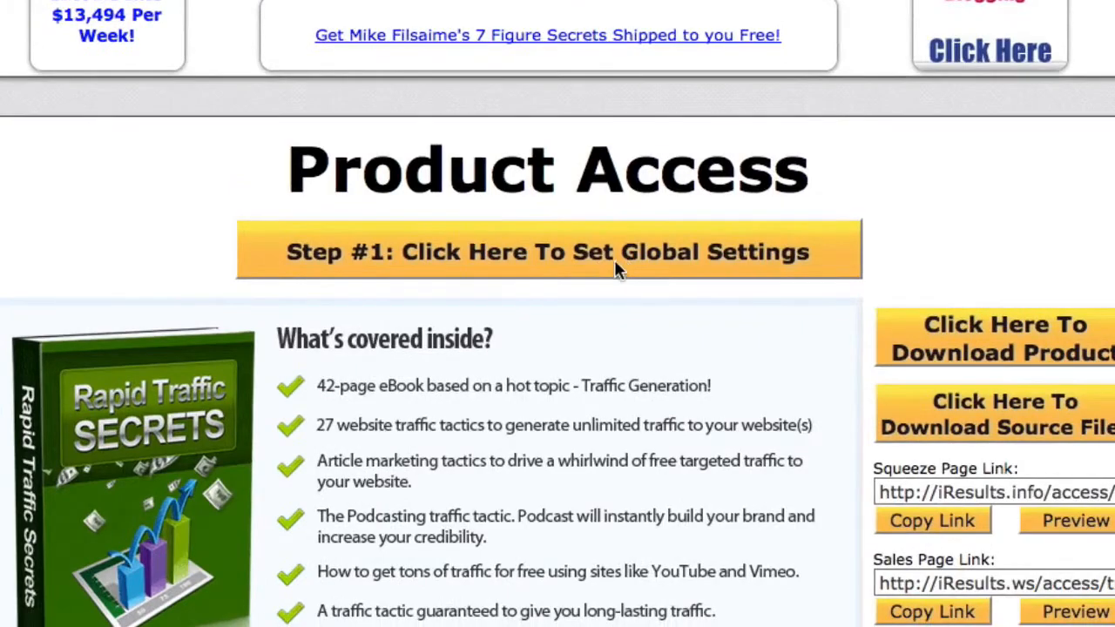
Open the product's Global Settings and set the personal autoresponder type to iContact.com.
{"action": "left_click", "coordinate": [615, 261]}
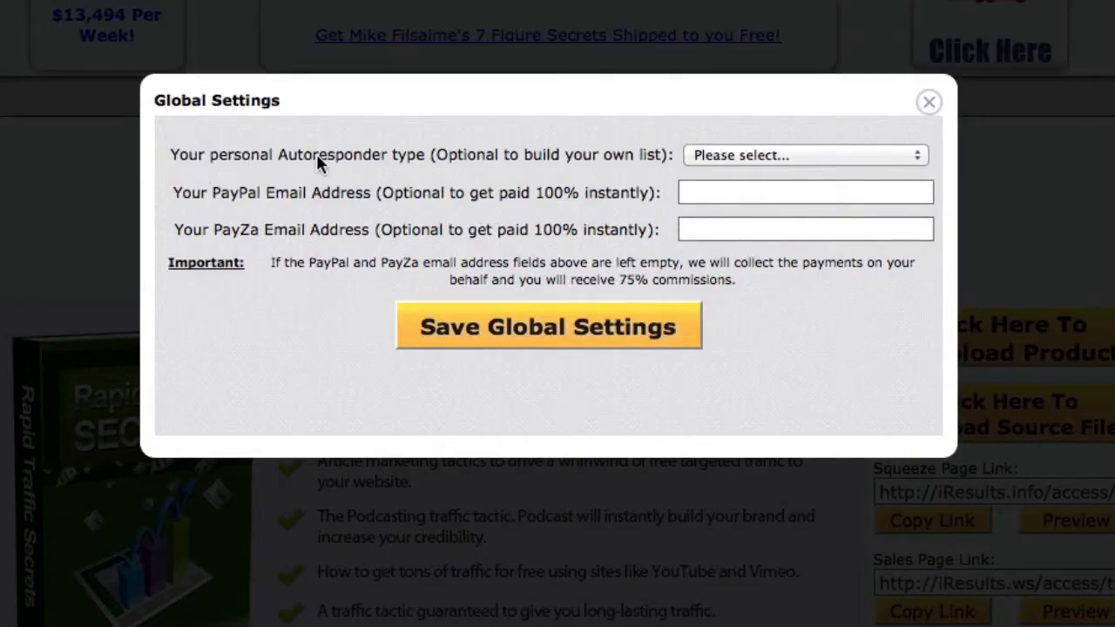
{"action": "left_click", "coordinate": [740, 155]}
{"action": "left_click", "coordinate": [727, 228]}
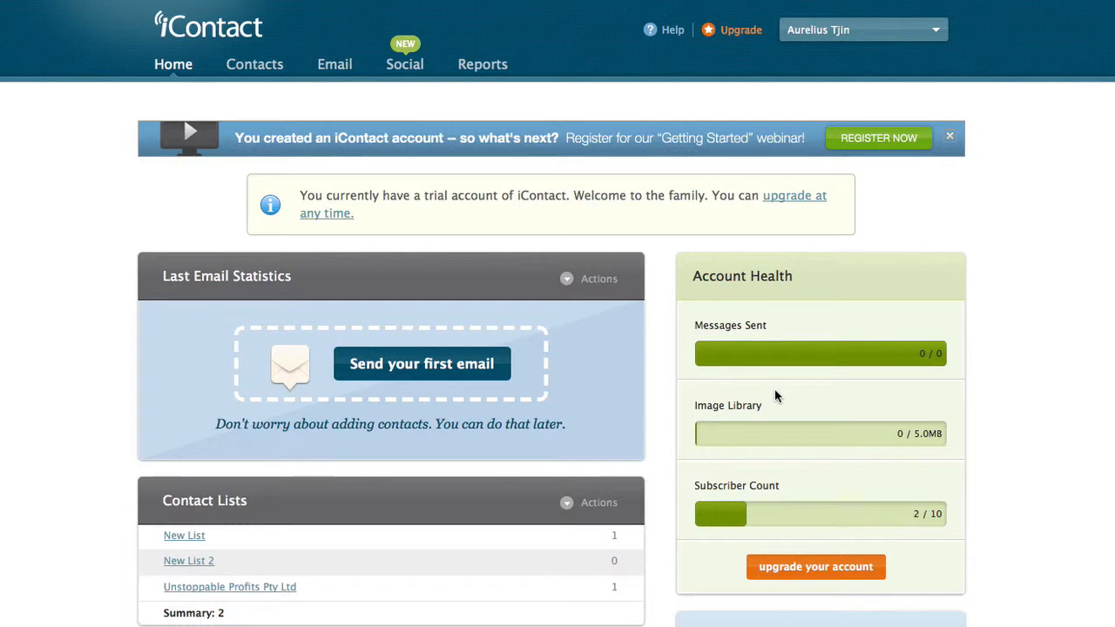
In iContact, create a contact list named Rapid Traffic Secrets, with the description blank and the list name used as public label.
{"action": "scroll", "coordinate": [775, 391], "scroll_direction": "down", "scroll_amount": 3}
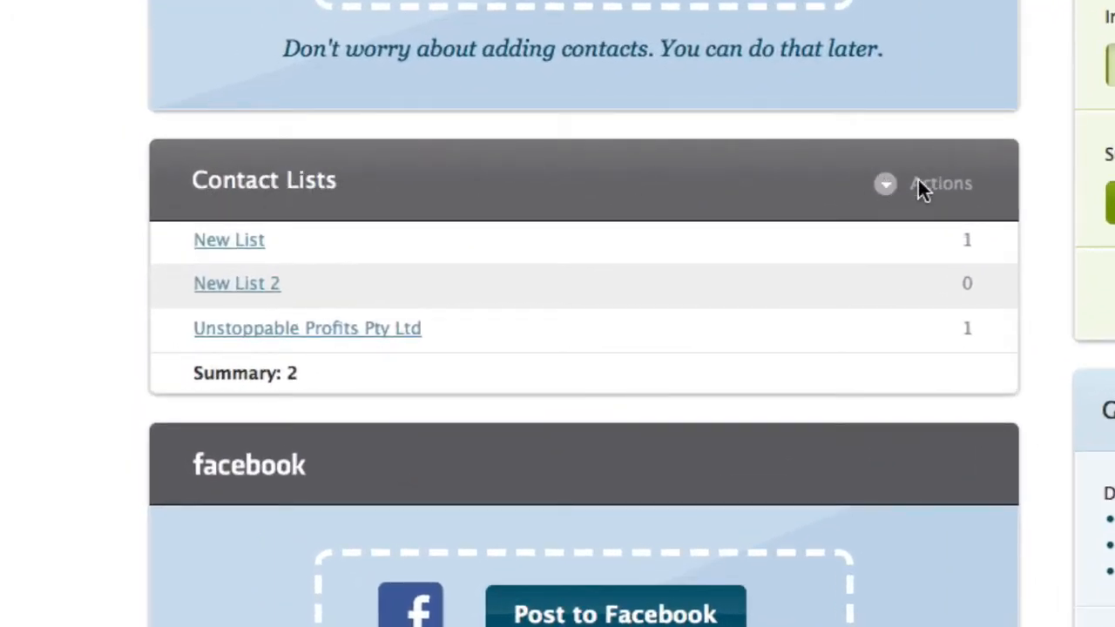
{"action": "left_click", "coordinate": [944, 184]}
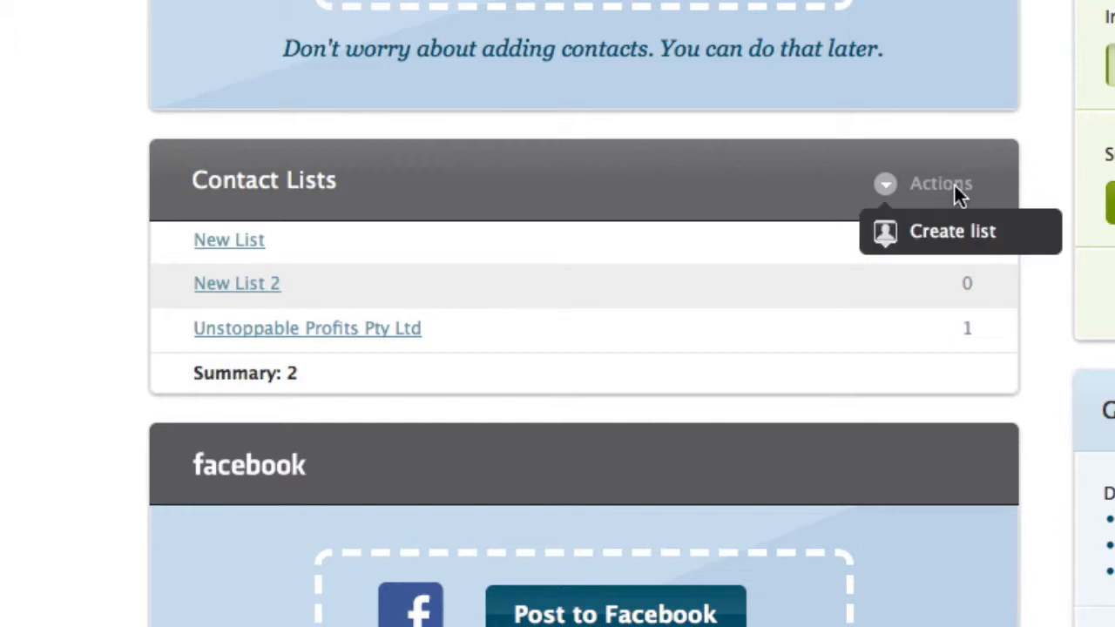
{"action": "left_click", "coordinate": [945, 232]}
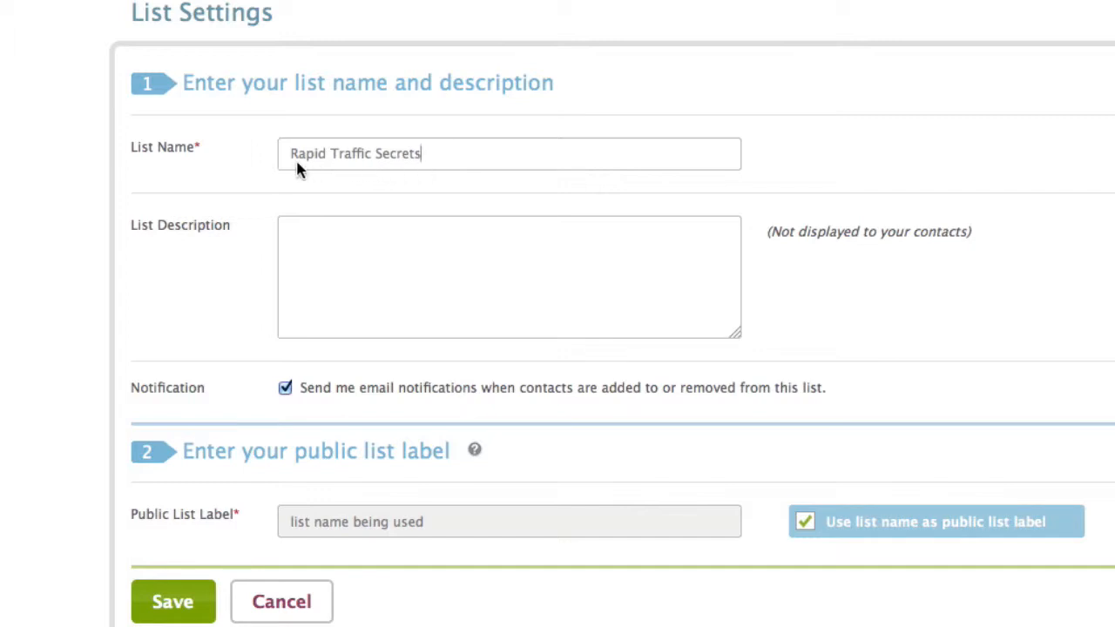
{"action": "key", "text": "Tab"}
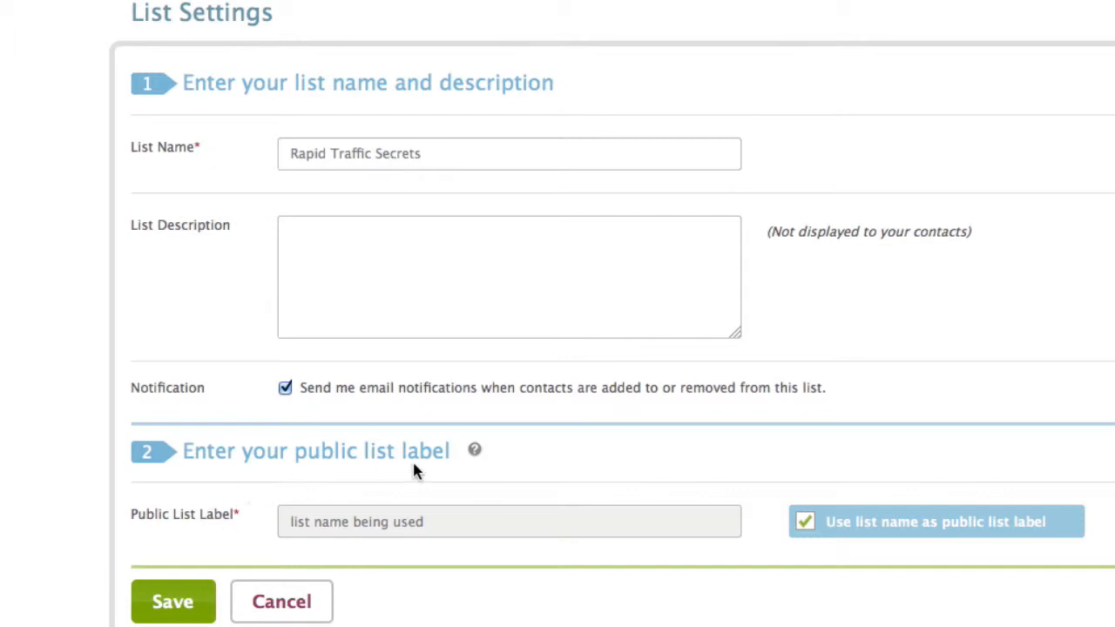
{"action": "left_click", "coordinate": [183, 610]}
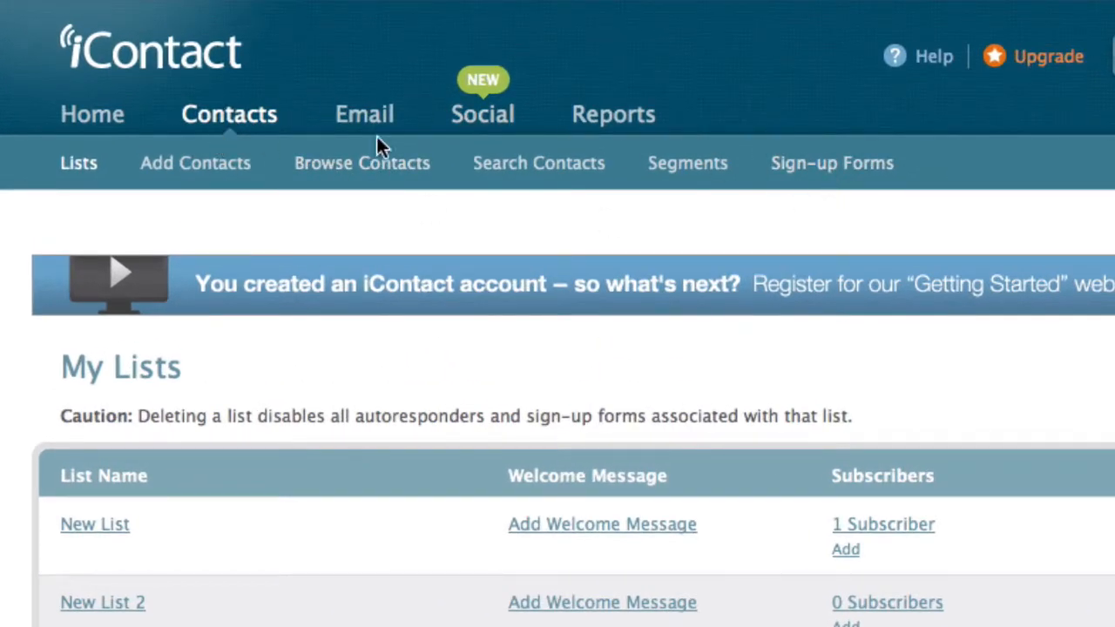
Start a new HTML sign-up form with the default style, name it Rapid Traffic Secrets and assign it to the Rapid Traffic Secrets list.
{"action": "left_click", "coordinate": [821, 166]}
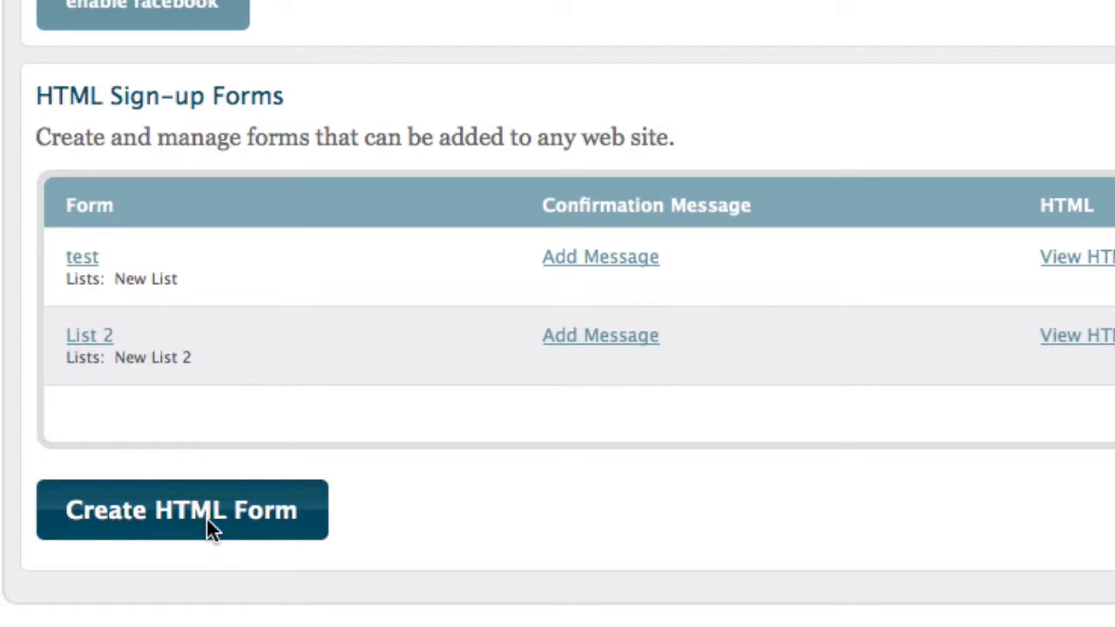
{"action": "left_click", "coordinate": [207, 519]}
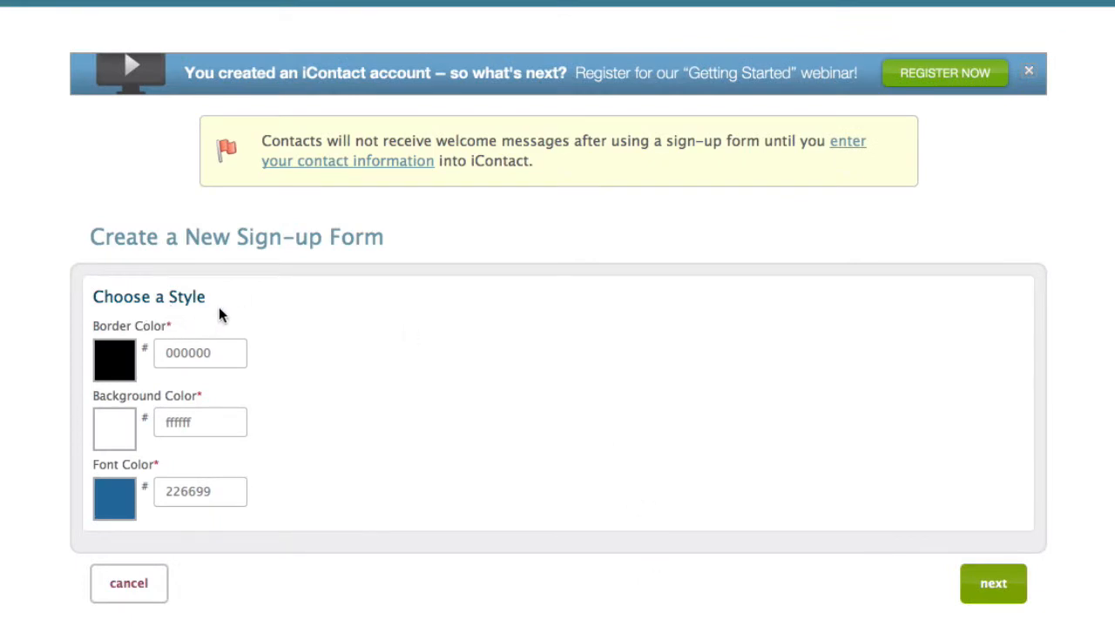
{"action": "left_click", "coordinate": [994, 586]}
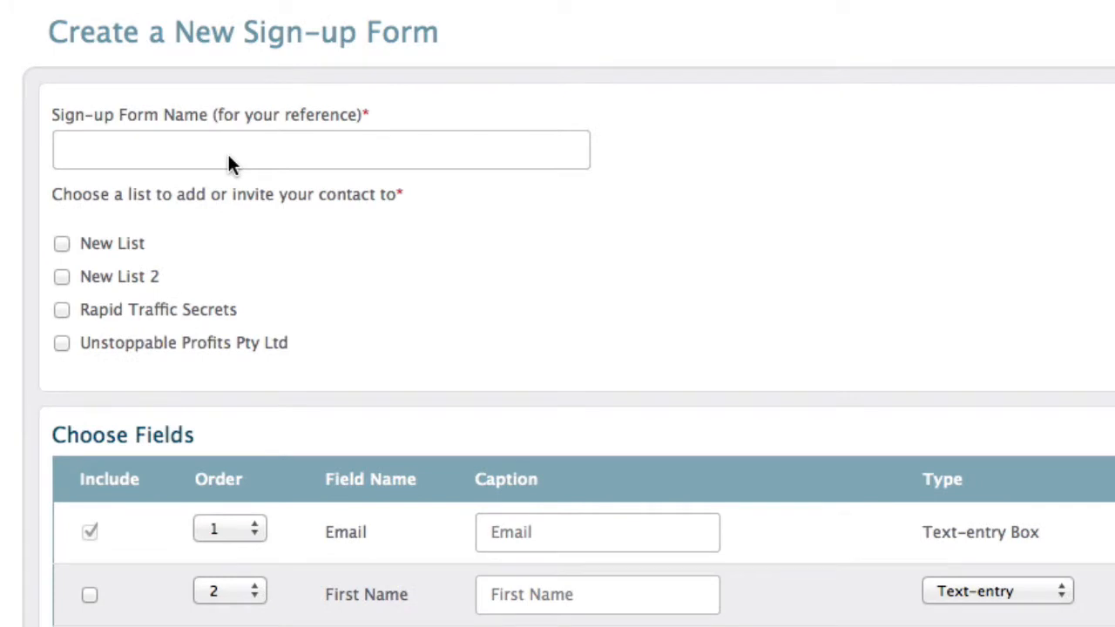
{"action": "type", "text": "Rapid Traffic Secrets"}
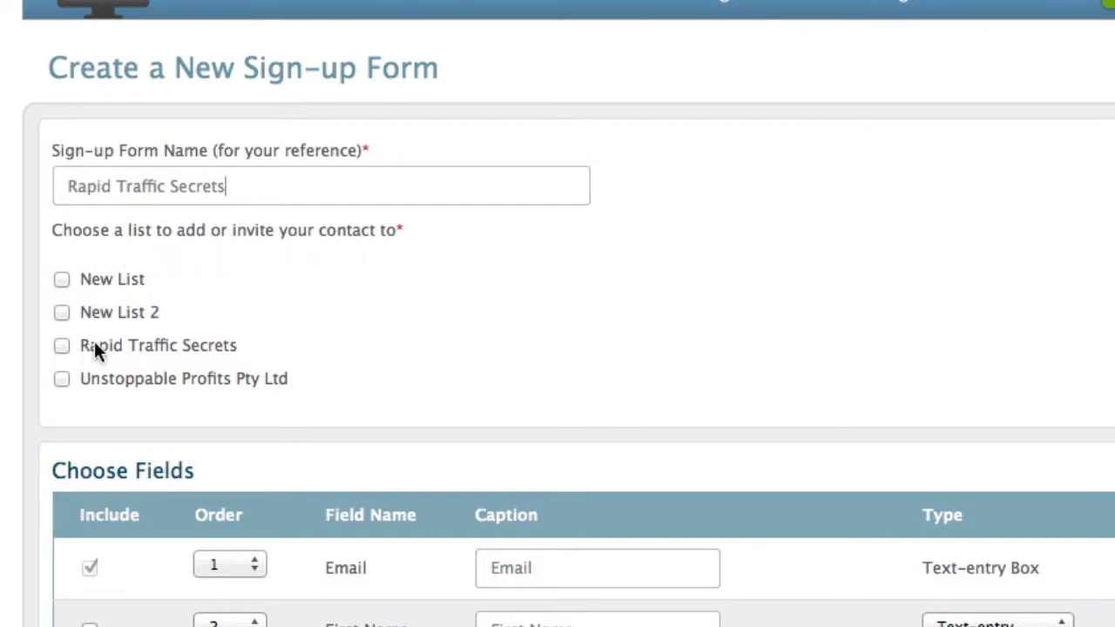
{"action": "left_click", "coordinate": [59, 346]}
Include the First Name field in the sign-up form and save it with the Success and Error URLs left at their defaults.
{"action": "scroll", "coordinate": [810, 443], "scroll_direction": "down", "scroll_amount": 5}
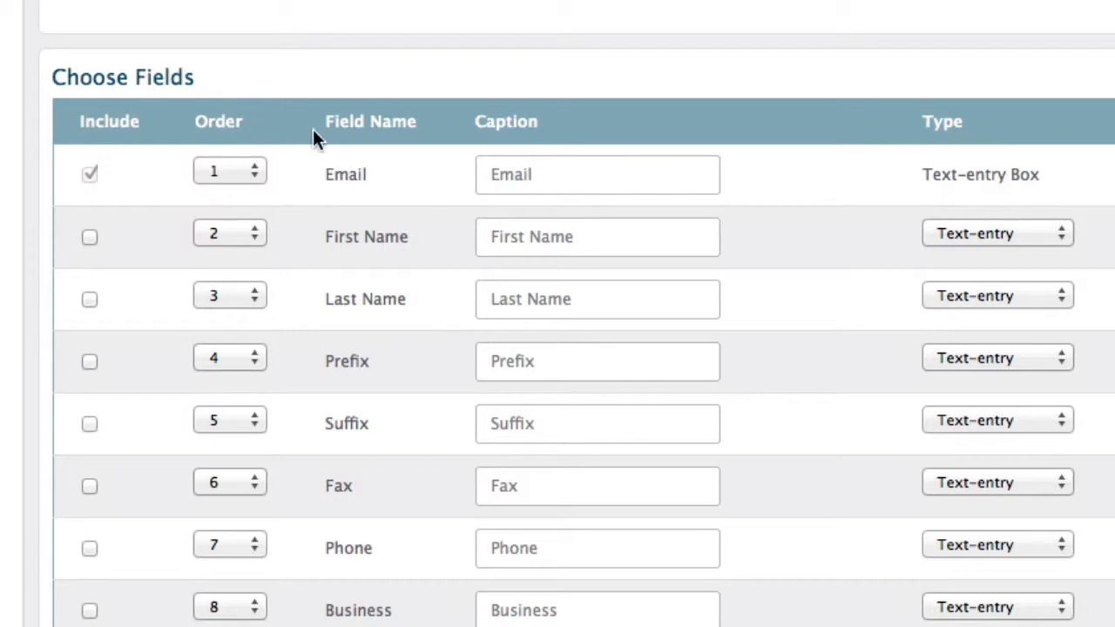
{"action": "left_click", "coordinate": [89, 237]}
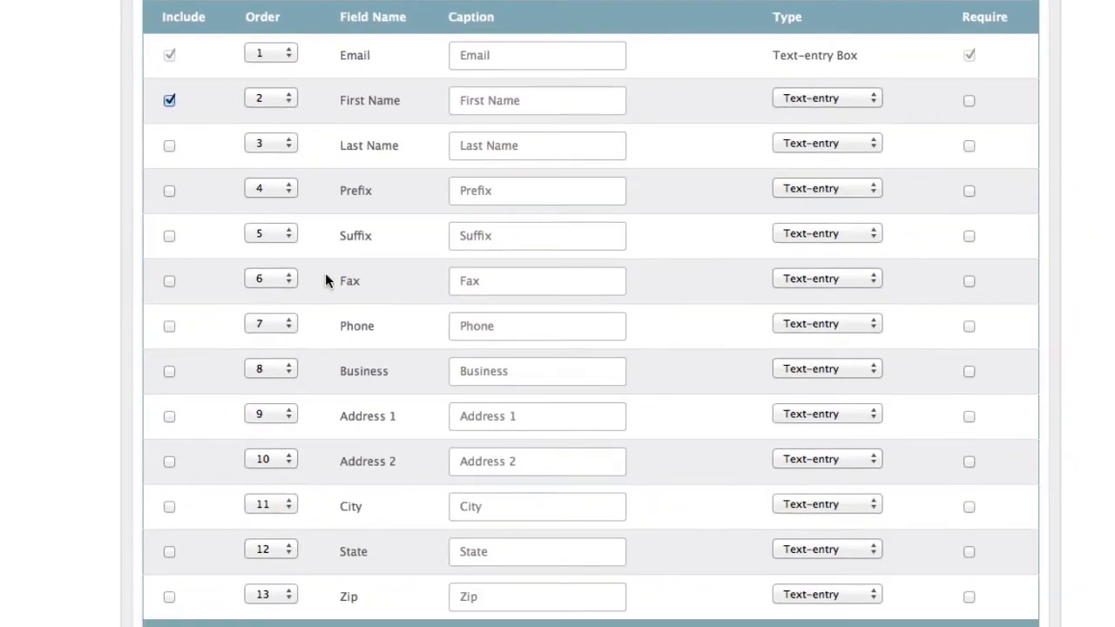
{"action": "scroll", "coordinate": [356, 453], "scroll_direction": "down", "scroll_amount": 5}
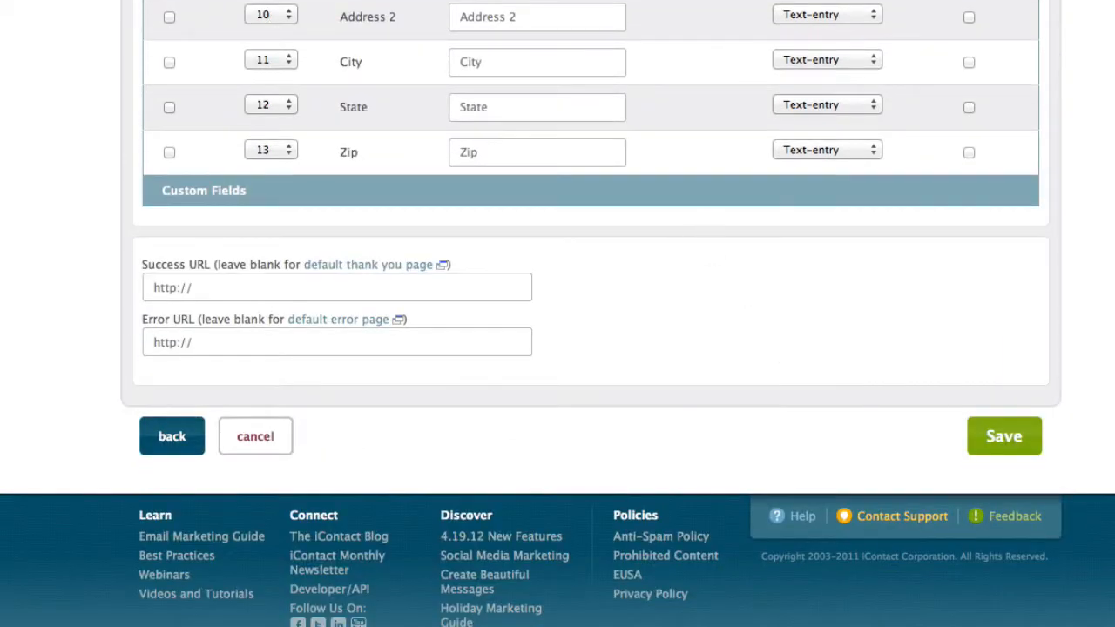
{"action": "left_click", "coordinate": [1013, 438]}
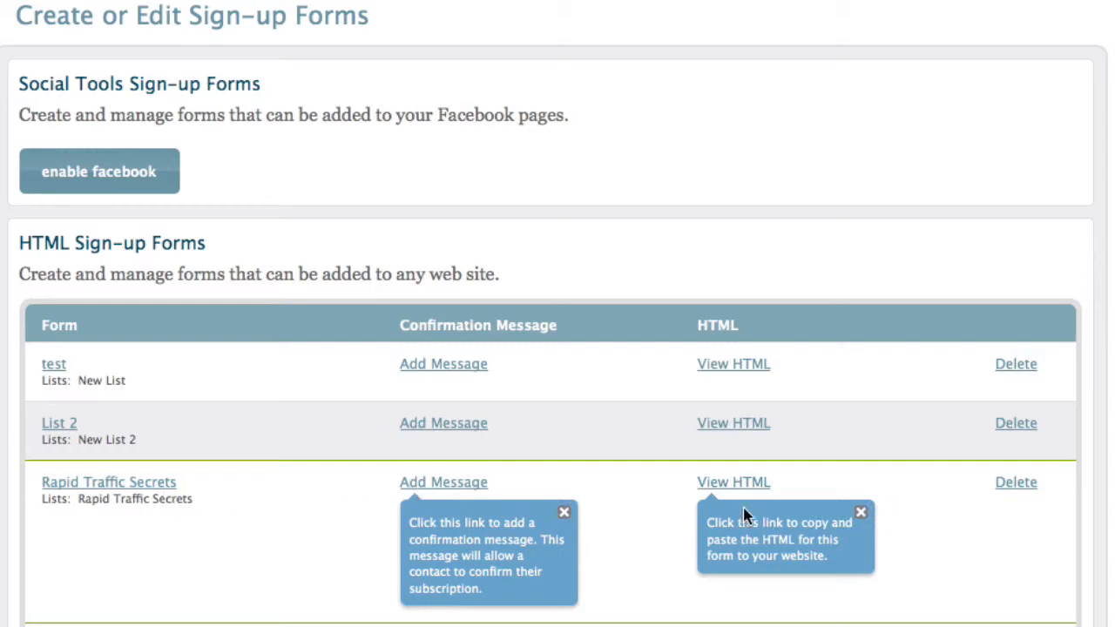
View the HTML of the Rapid Traffic Secrets form and enlarge its Manual Sign-up Form code box.
{"action": "left_click", "coordinate": [731, 484]}
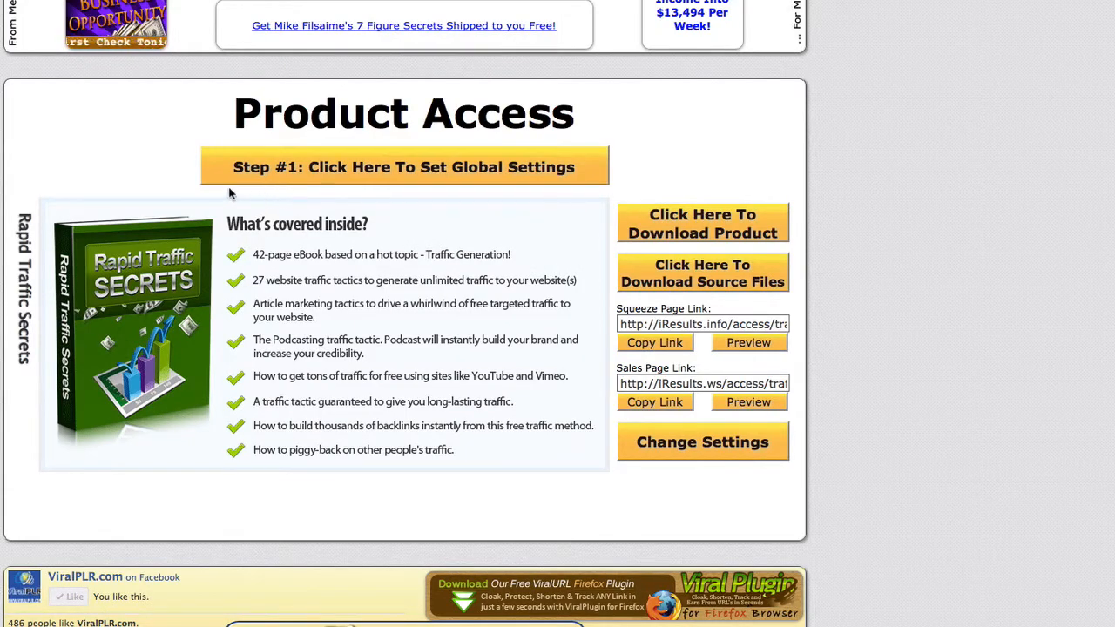
{"action": "left_click", "coordinate": [357, 171]}
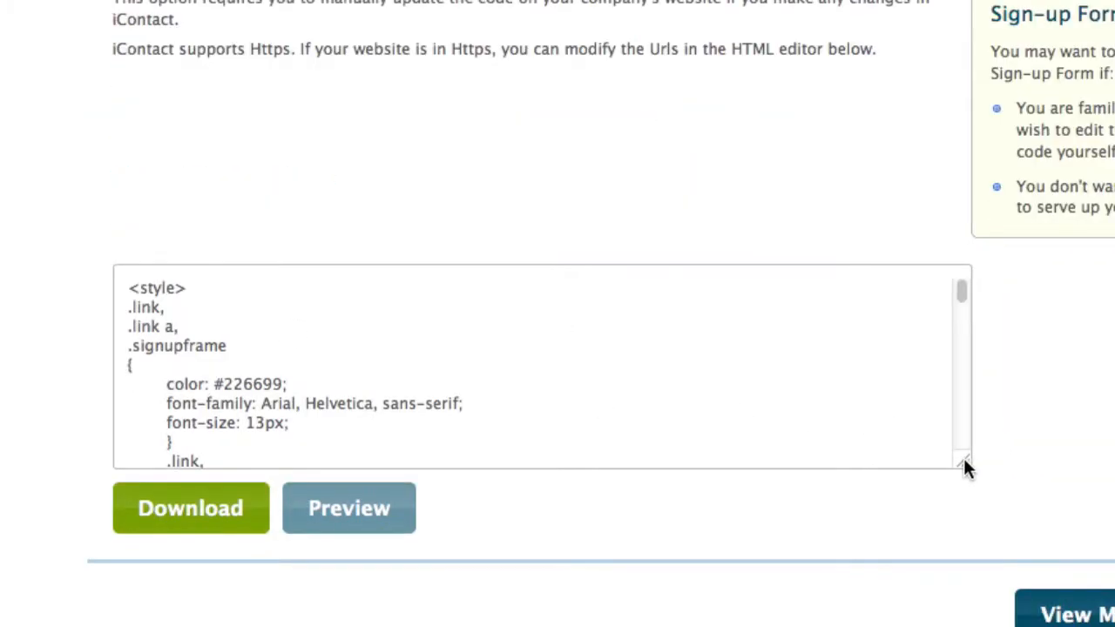
{"action": "left_click_drag", "start_coordinate": [964, 459], "coordinate": [1105, 624]}
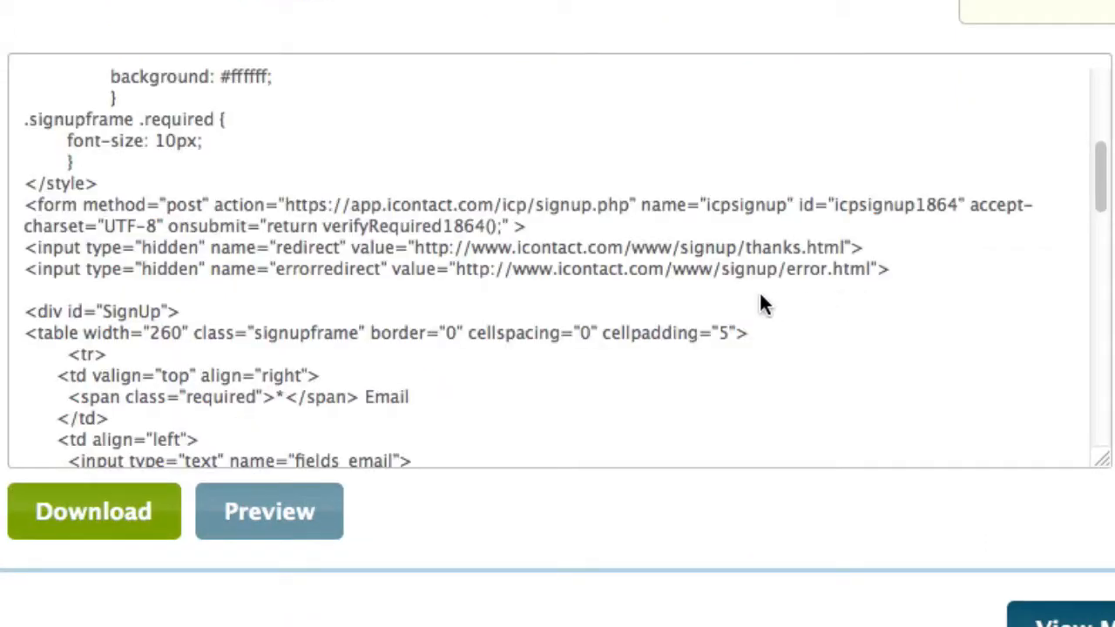
Copy the clientid value from the hidden input in the Manual Sign-up Form code.
{"action": "scroll", "coordinate": [749, 292], "scroll_direction": "down", "scroll_amount": 10}
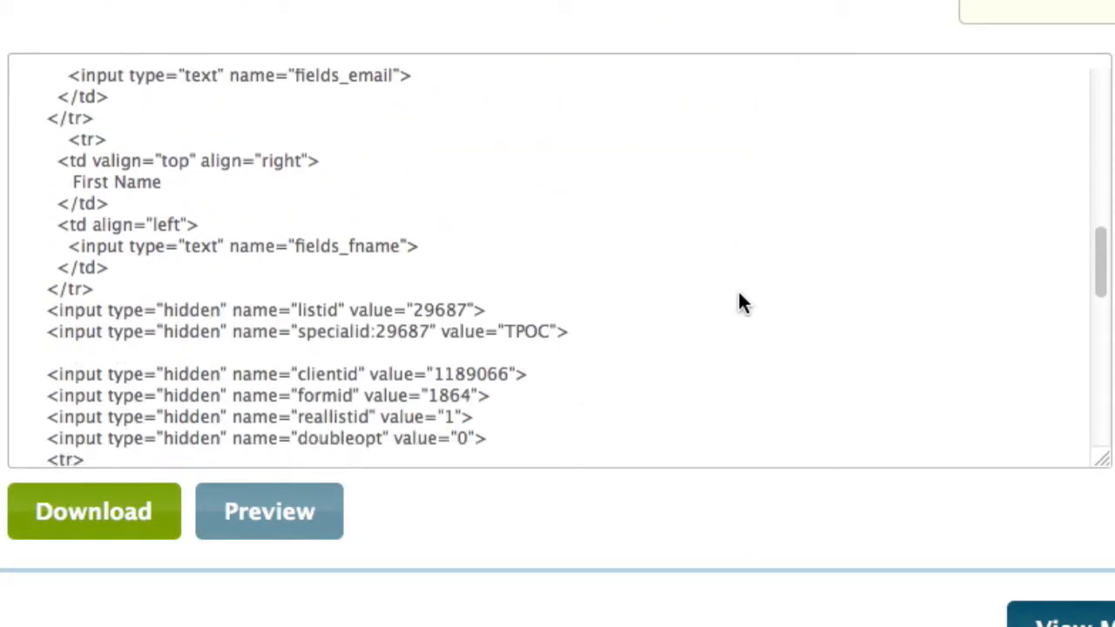
{"action": "scroll", "coordinate": [745, 300], "scroll_direction": "down", "scroll_amount": 1}
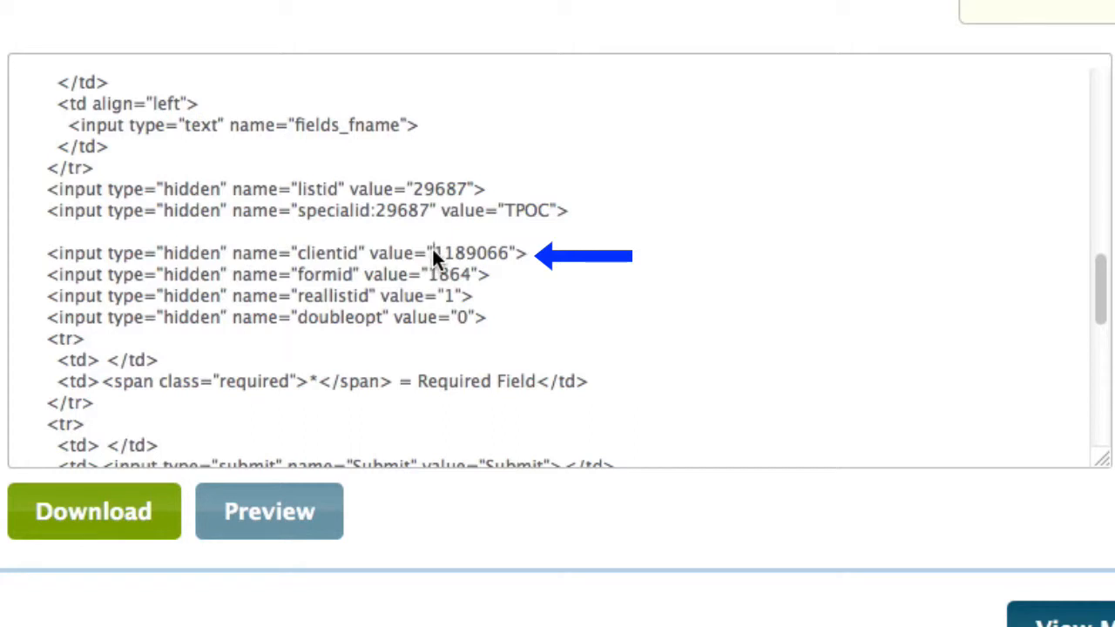
{"action": "left_click_drag", "start_coordinate": [432, 247], "coordinate": [514, 258]}
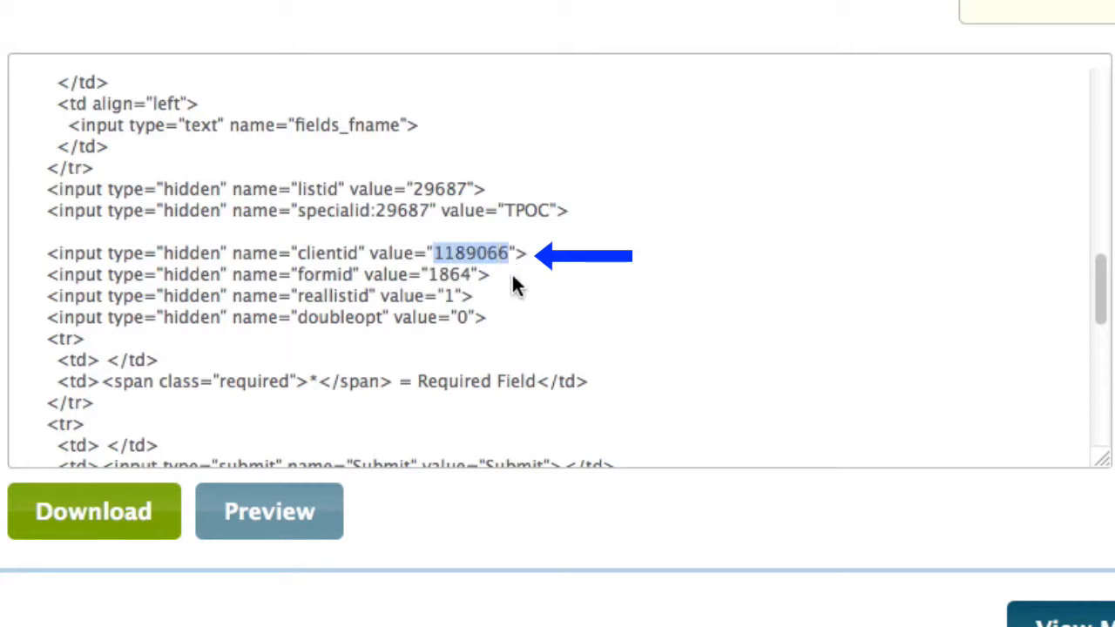
{"action": "right_click", "coordinate": [476, 252]}
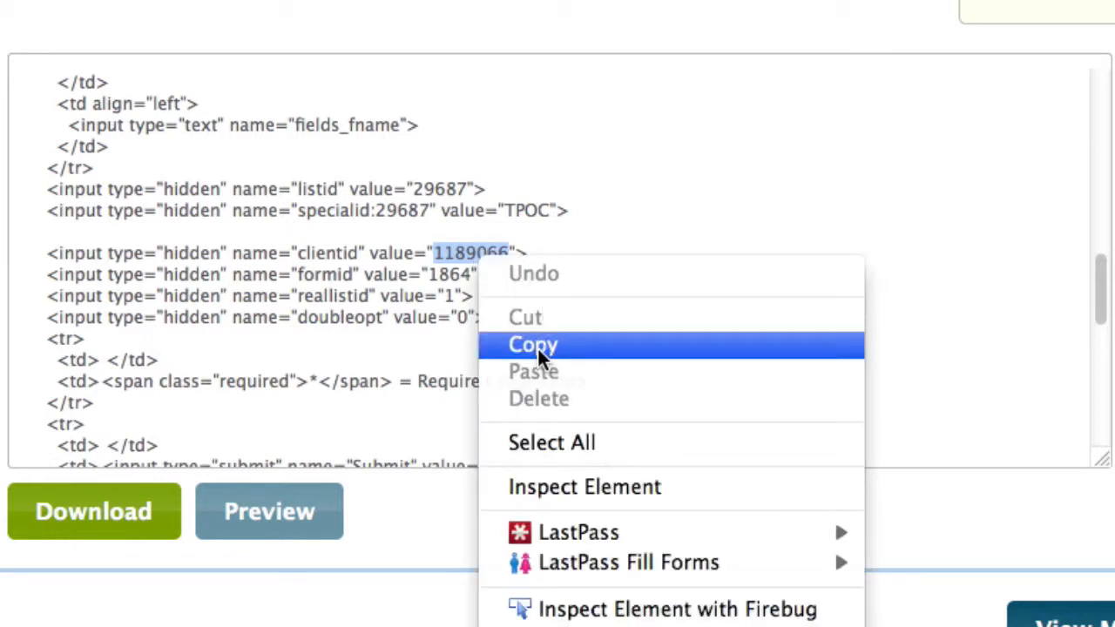
{"action": "left_click", "coordinate": [543, 346]}
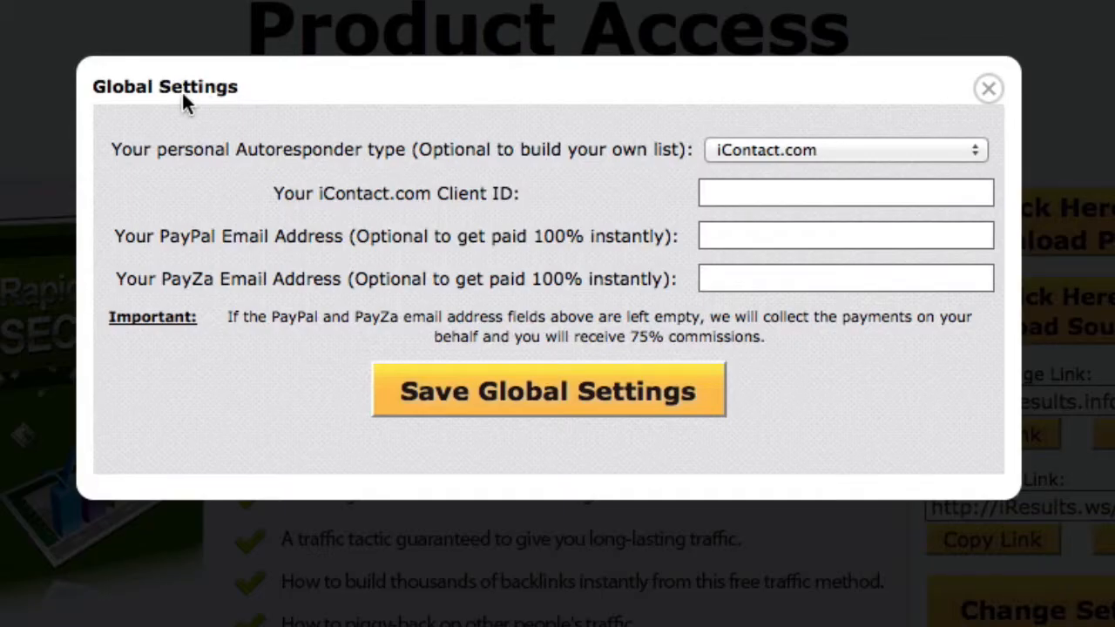
Paste the copied value as the iContact.com Client ID in the product's Global Settings and save them.
{"action": "right_click", "coordinate": [746, 193]}
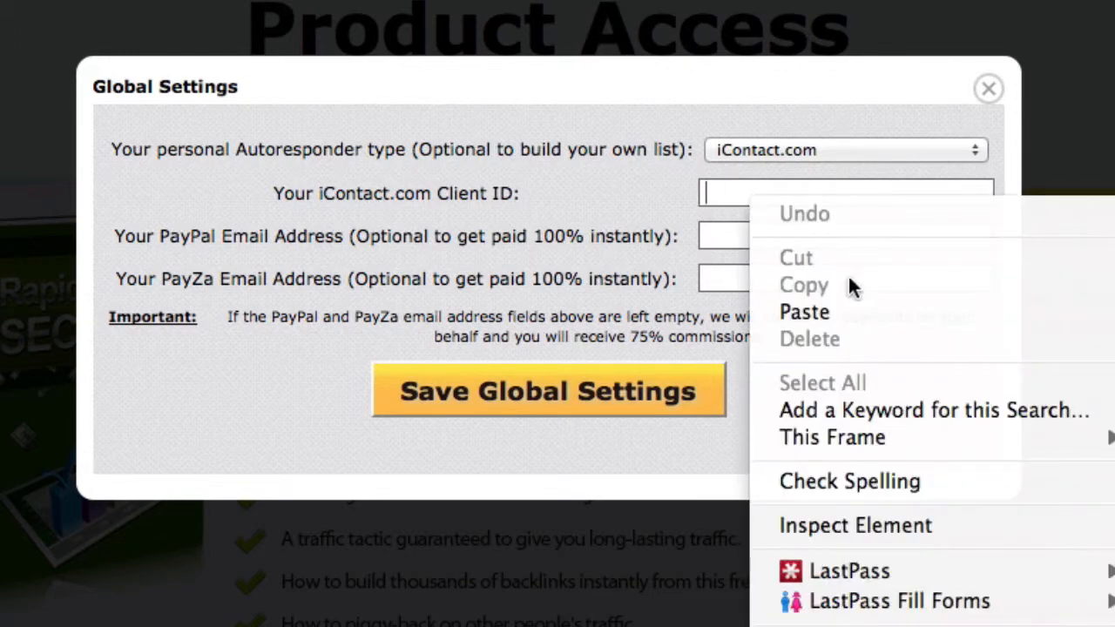
{"action": "left_click", "coordinate": [808, 311]}
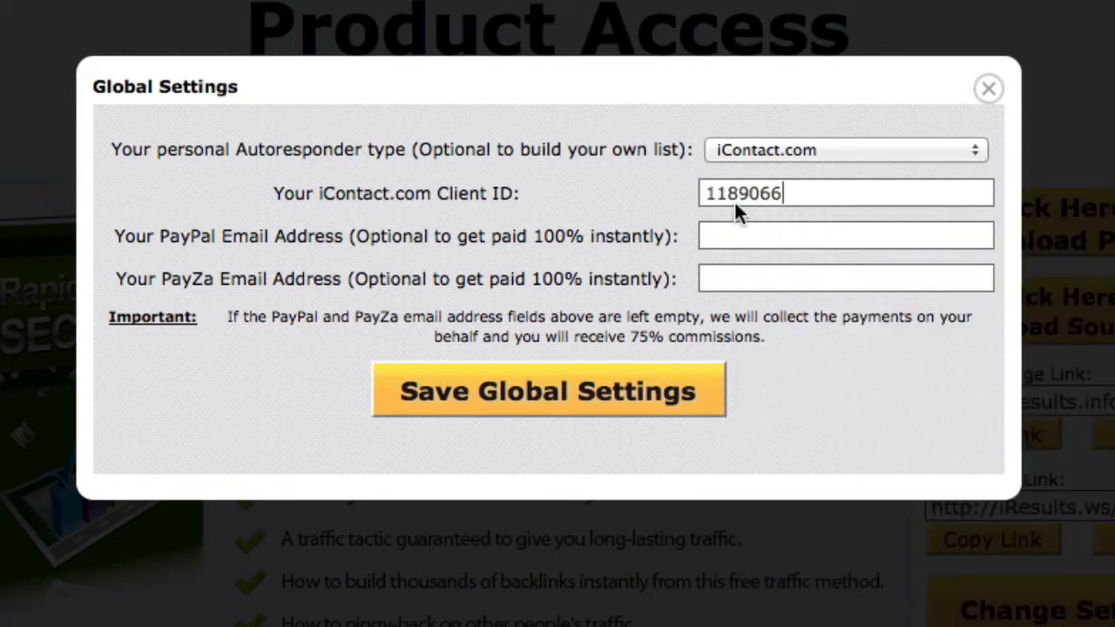
{"action": "left_click", "coordinate": [500, 393]}
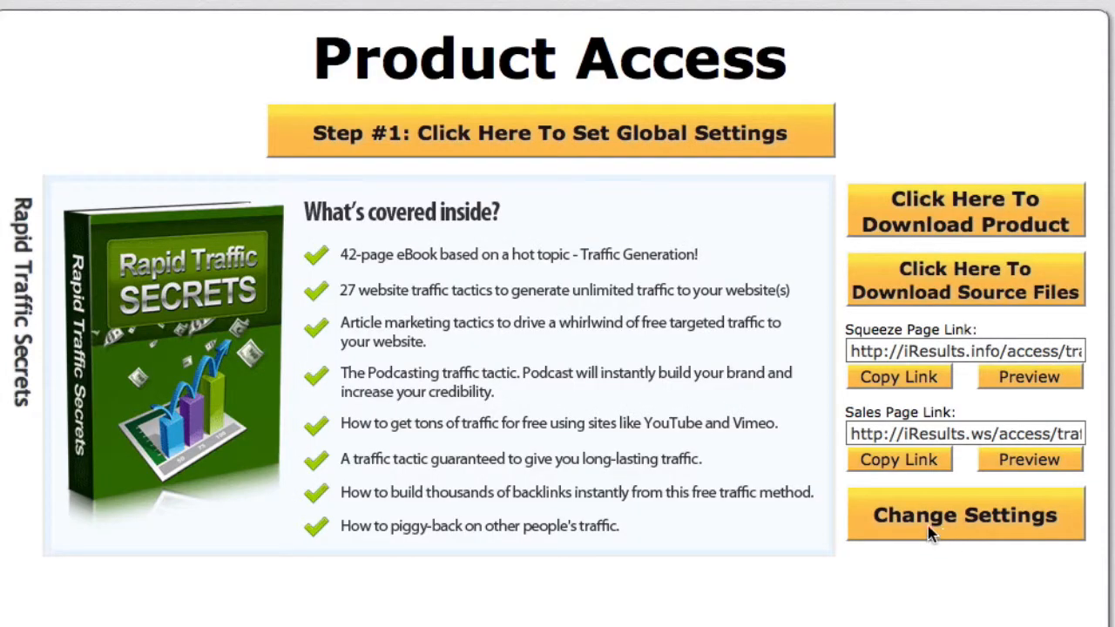
Open the settings of the Rapid Traffic Secrets product and fill its iContact.com List ID with the form code's listid value, 29687.
{"action": "left_click", "coordinate": [935, 529]}
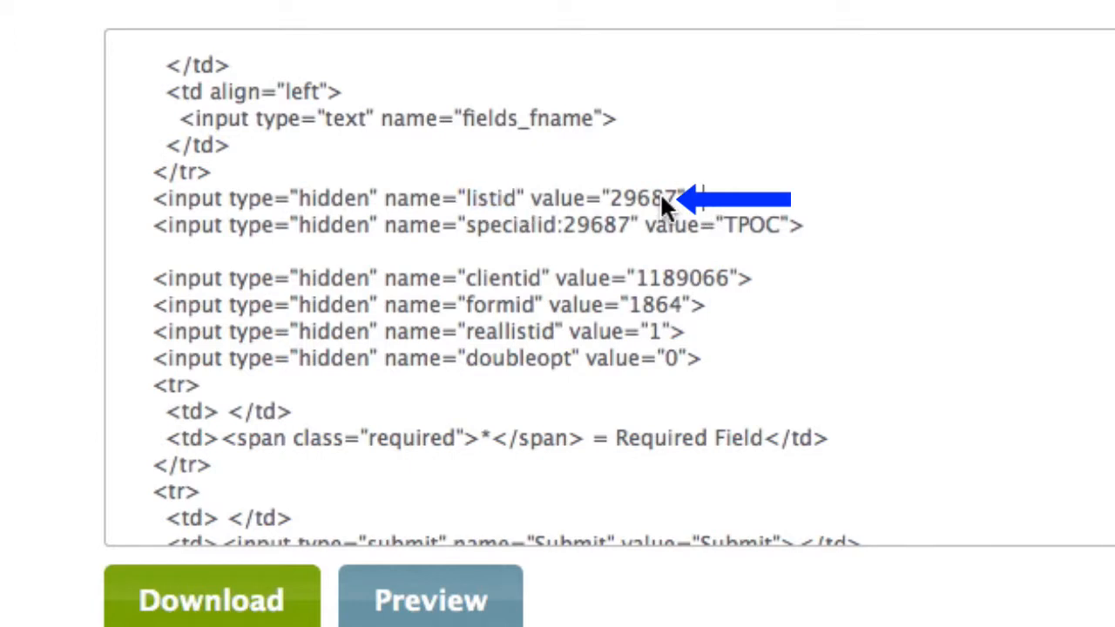
{"action": "left_click_drag", "start_coordinate": [679, 199], "coordinate": [634, 199]}
{"action": "right_click", "coordinate": [633, 201]}
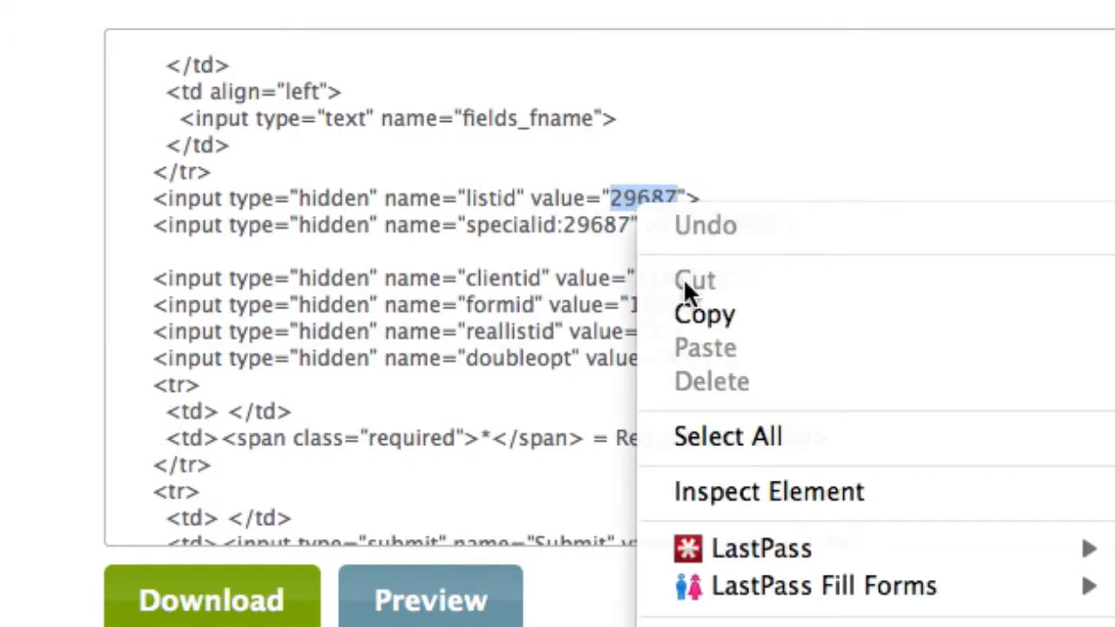
{"action": "left_click", "coordinate": [684, 312]}
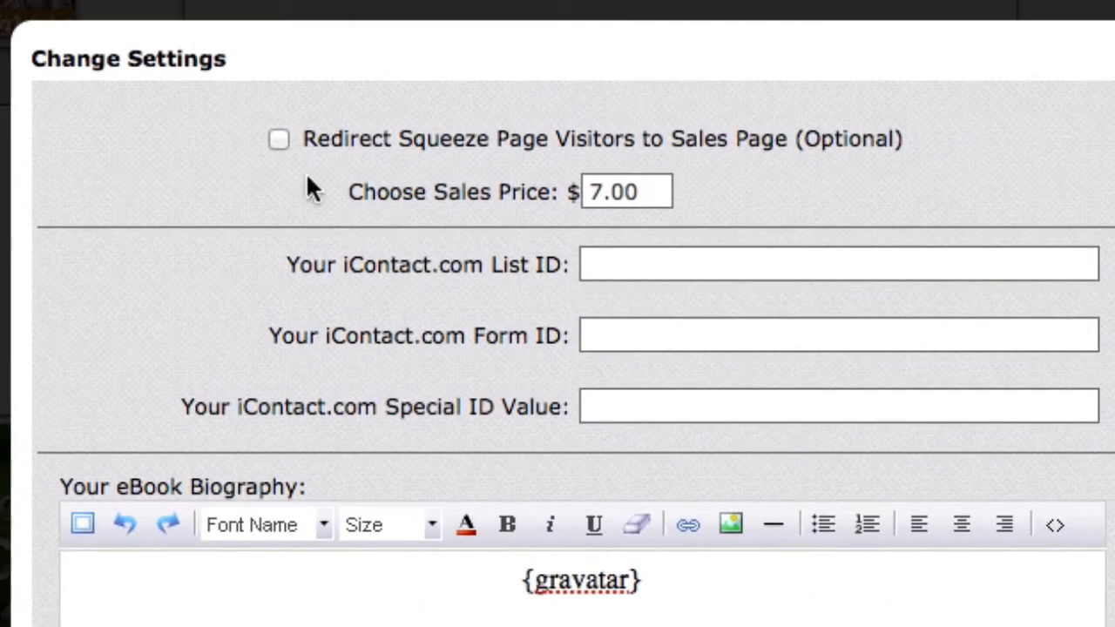
{"action": "left_click", "coordinate": [641, 262]}
{"action": "right_click", "coordinate": [642, 264]}
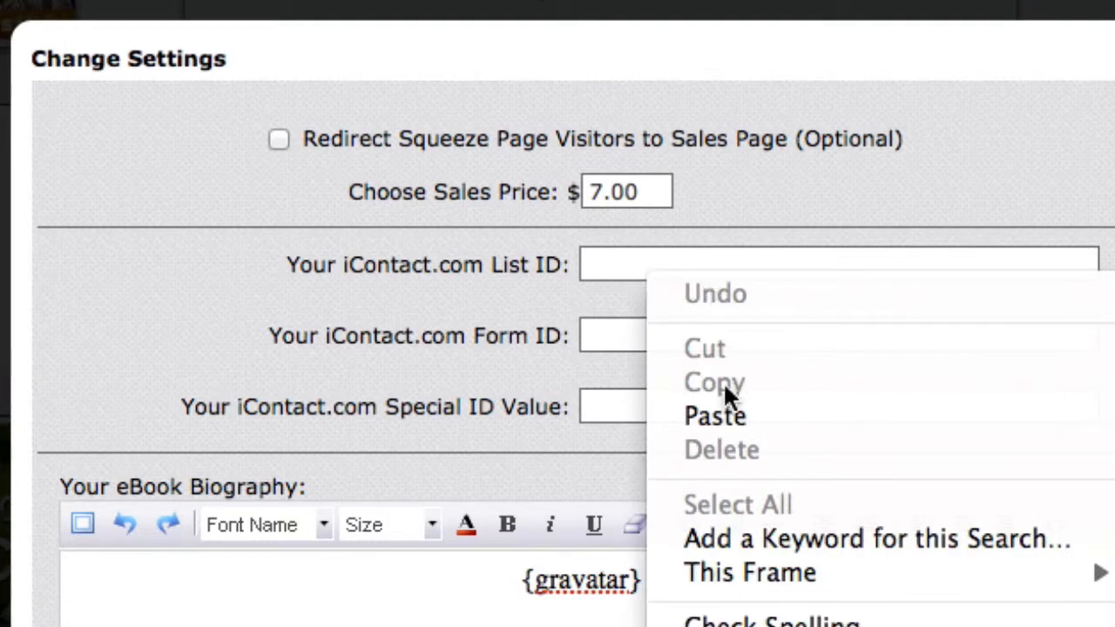
{"action": "left_click", "coordinate": [721, 417]}
Copy the formid value 1864 from the sign-up form code for the product's iContact.com Form ID.
{"action": "left_click", "coordinate": [652, 333]}
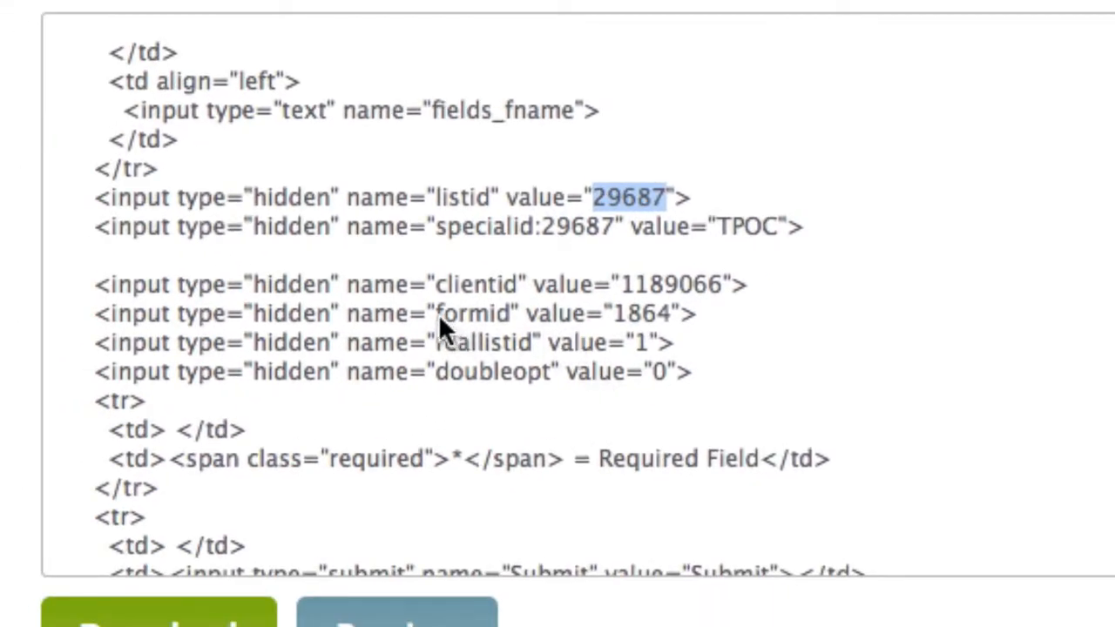
{"action": "left_click_drag", "start_coordinate": [504, 311], "coordinate": [514, 314]}
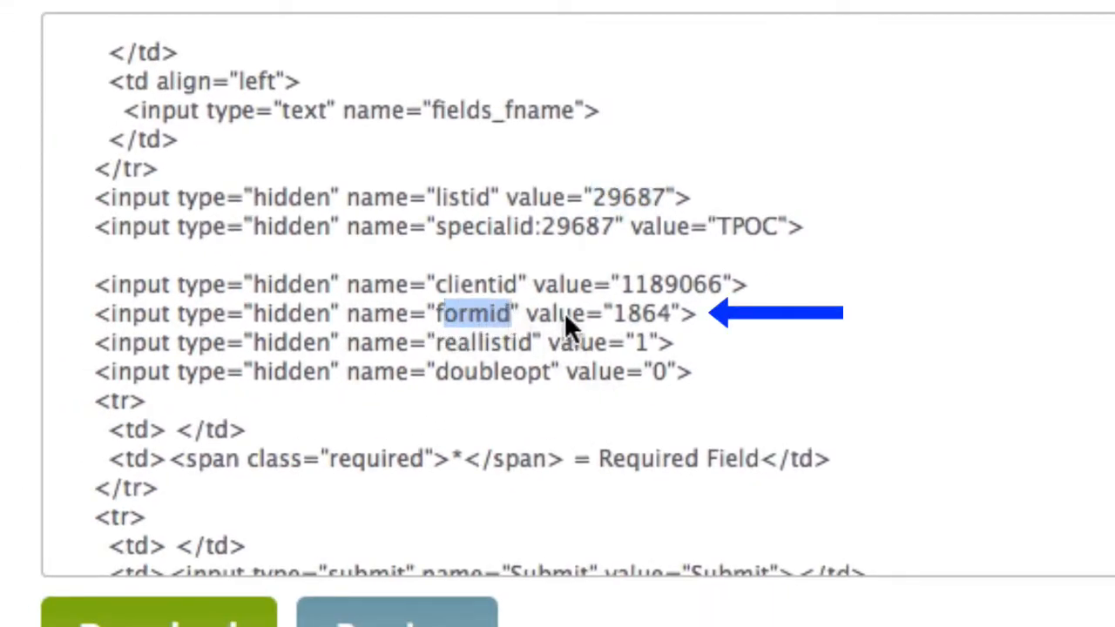
{"action": "left_click", "coordinate": [614, 314]}
{"action": "left_click_drag", "start_coordinate": [615, 314], "coordinate": [672, 313]}
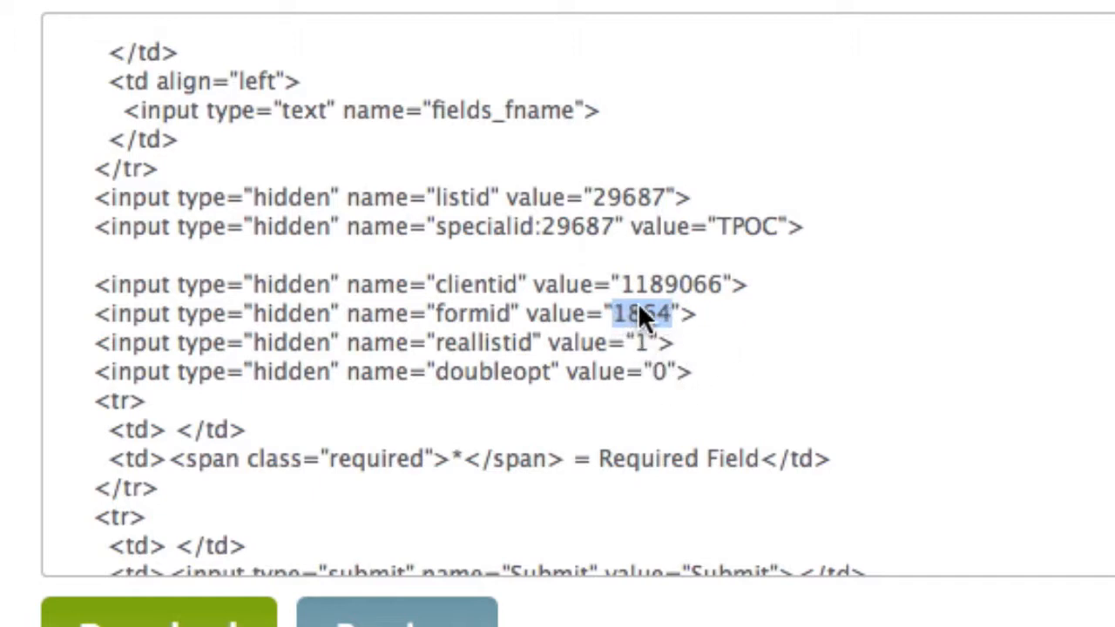
{"action": "right_click", "coordinate": [636, 313]}
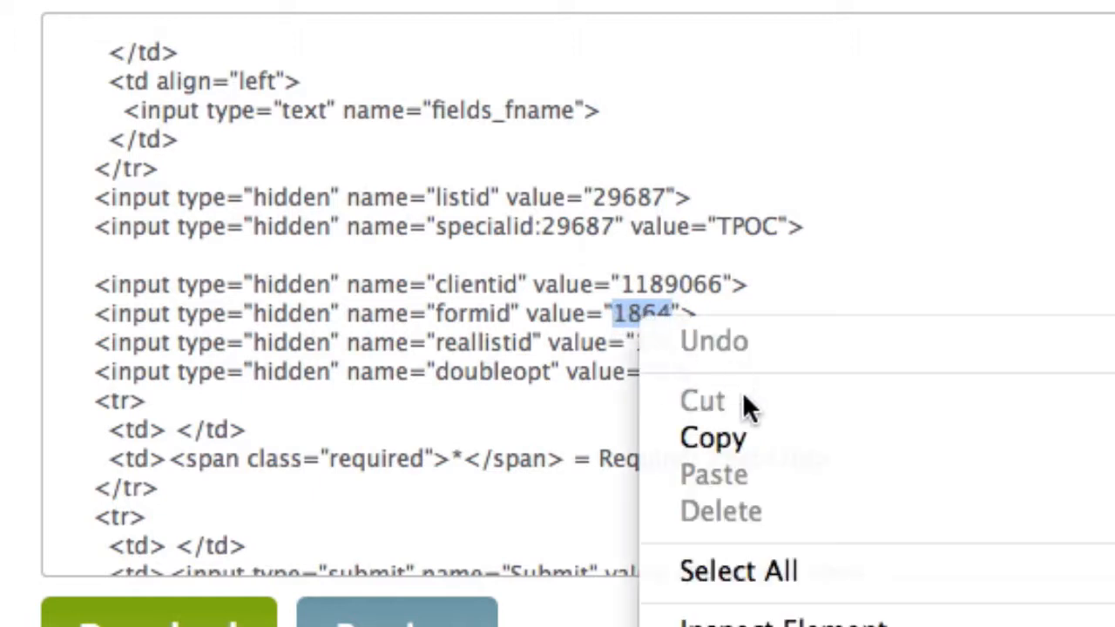
{"action": "left_click", "coordinate": [714, 439]}
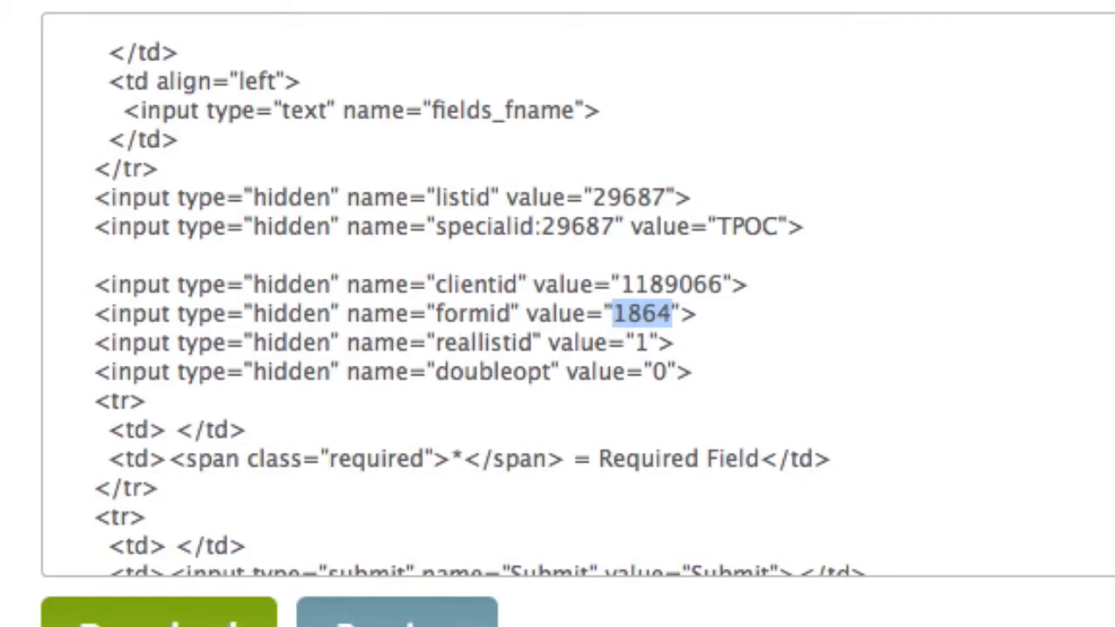
Paste the copied formid value 1864 as the iContact.com Form ID in the Rapid Traffic Secrets product settings.
{"action": "key", "text": "ctrl+Tab"}
{"action": "right_click", "coordinate": [720, 289]}
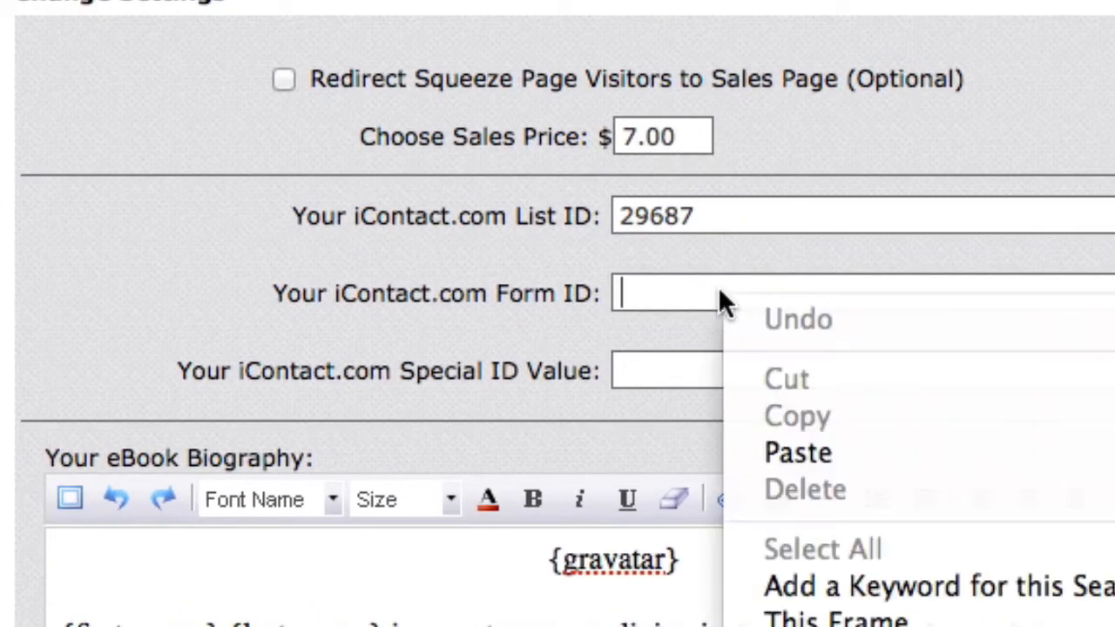
{"action": "left_click", "coordinate": [737, 455]}
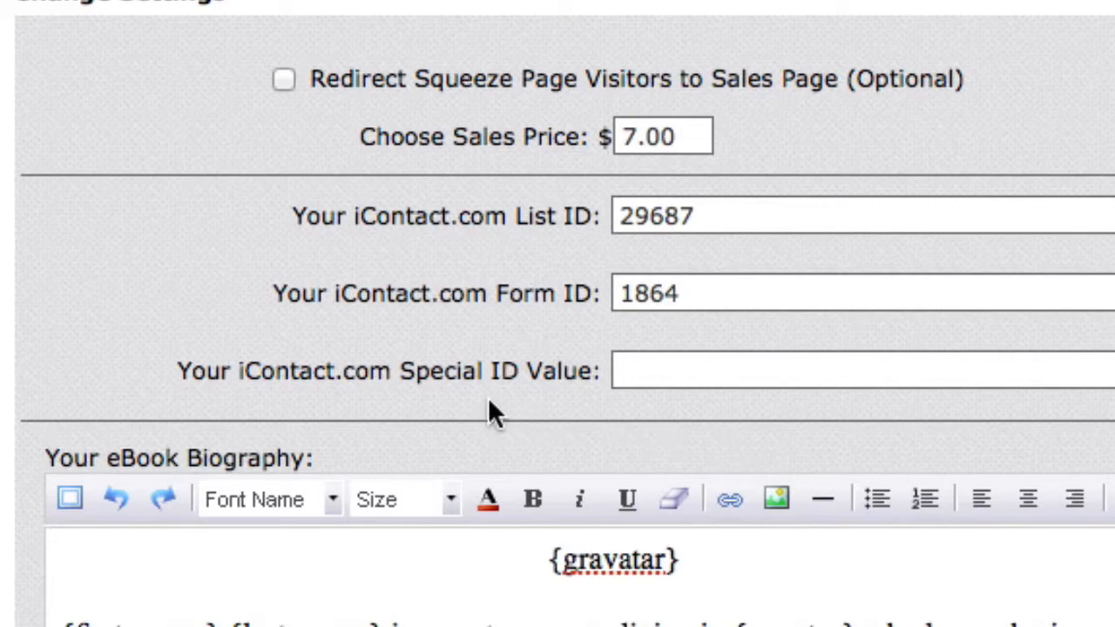
Copy the specialid value TPOC from the hidden input in the sign-up form code.
{"action": "key", "text": "ctrl+Tab"}
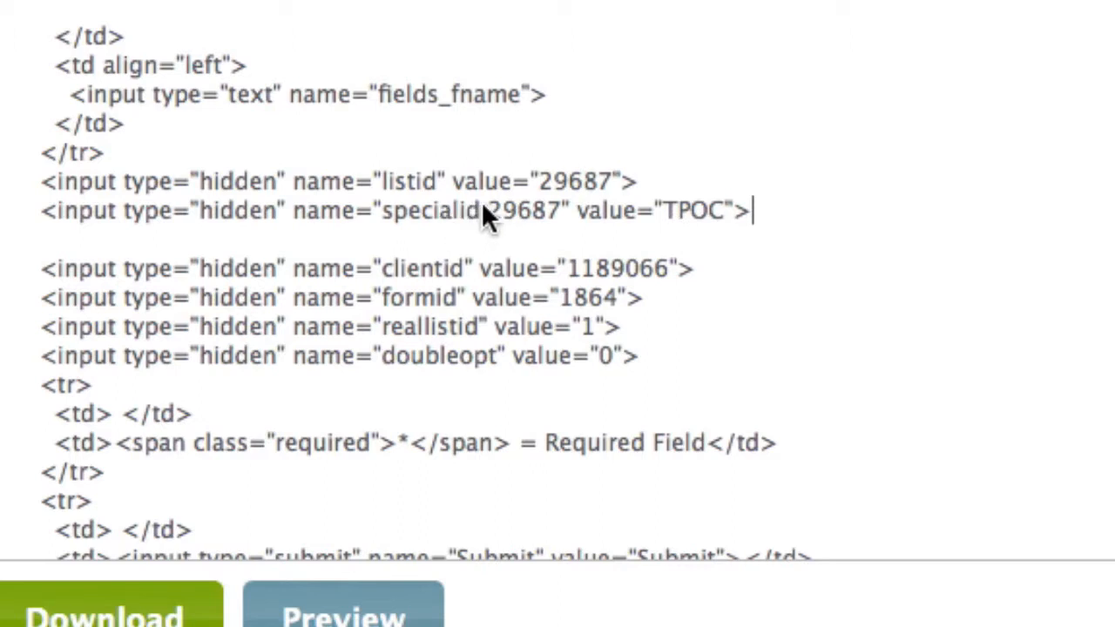
{"action": "left_click_drag", "start_coordinate": [483, 210], "coordinate": [542, 209]}
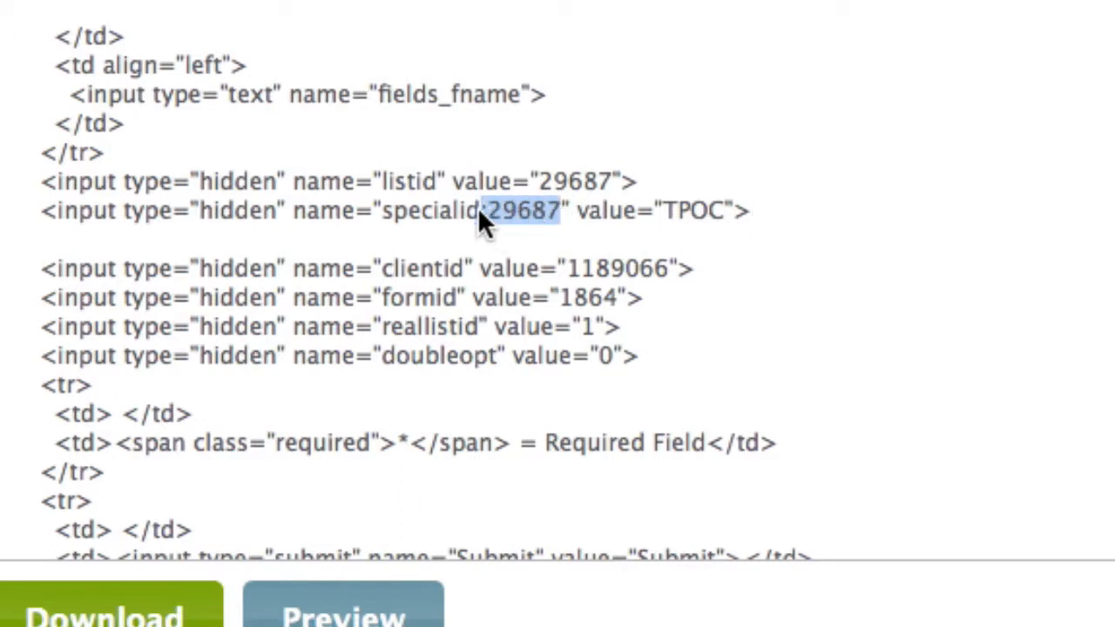
{"action": "left_click", "coordinate": [795, 213]}
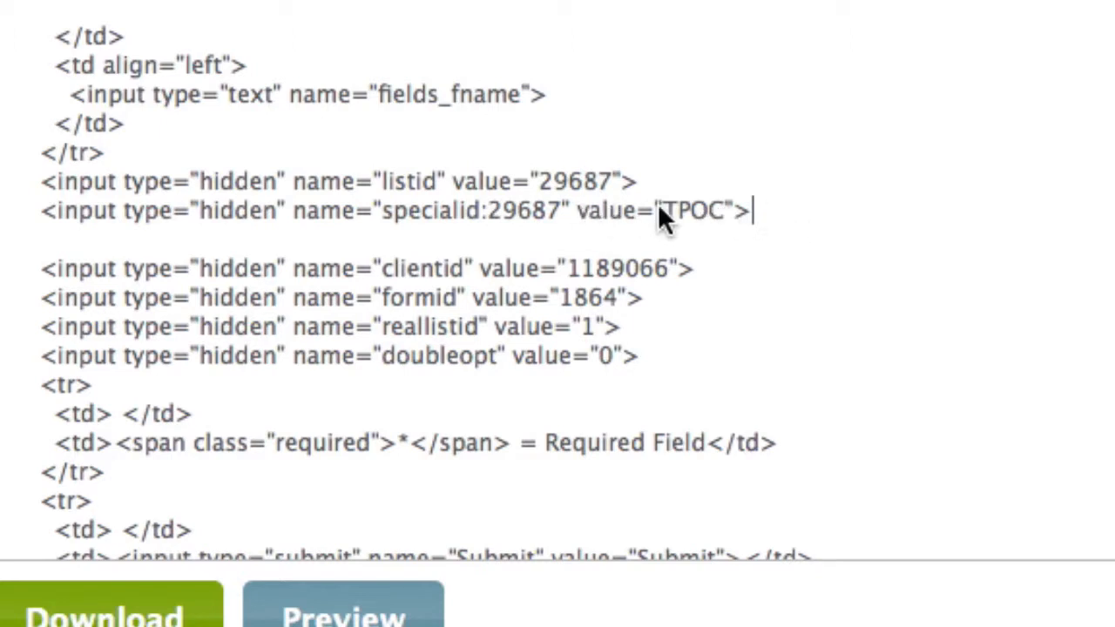
{"action": "left_click_drag", "start_coordinate": [721, 210], "coordinate": [665, 210]}
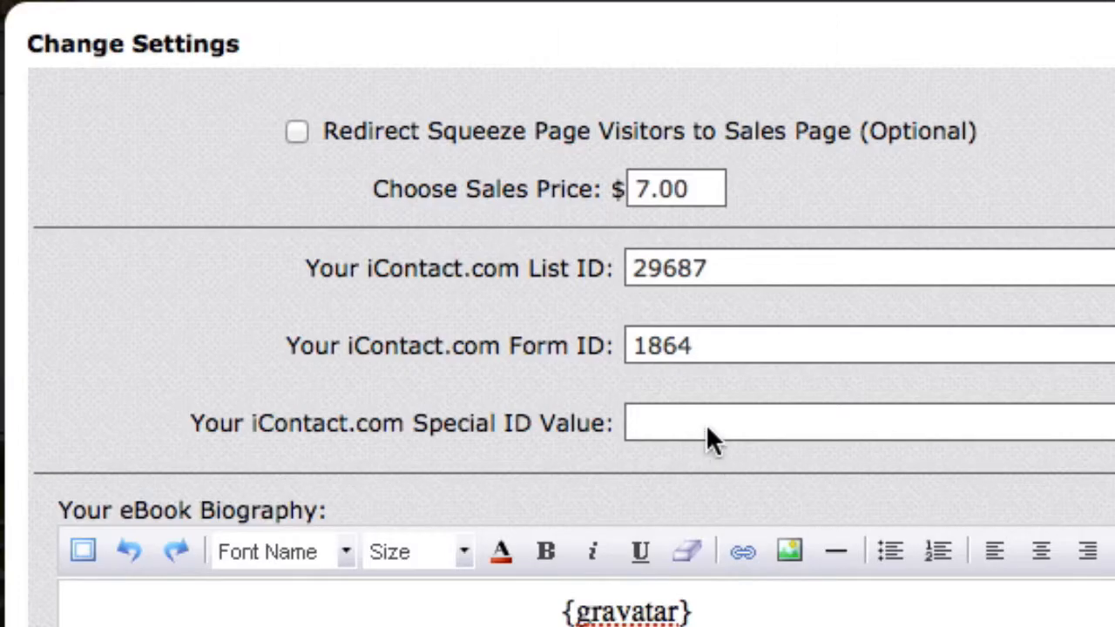
Paste TPOC as the product's iContact.com Special ID Value and save the product settings.
{"action": "left_click", "coordinate": [706, 423]}
{"action": "right_click", "coordinate": [690, 428]}
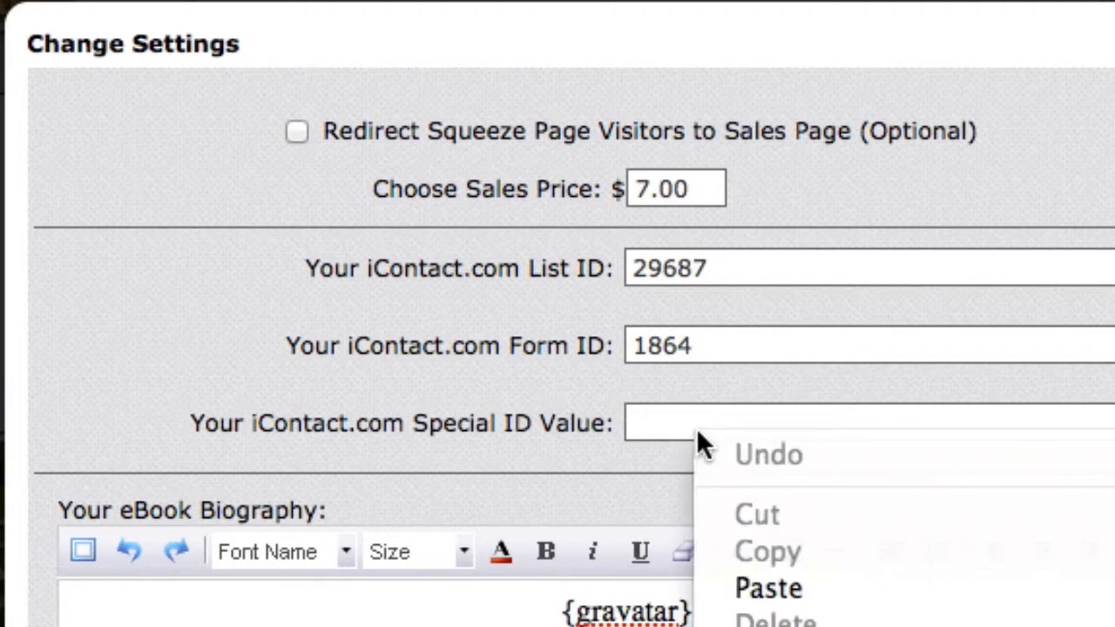
{"action": "left_click", "coordinate": [749, 588]}
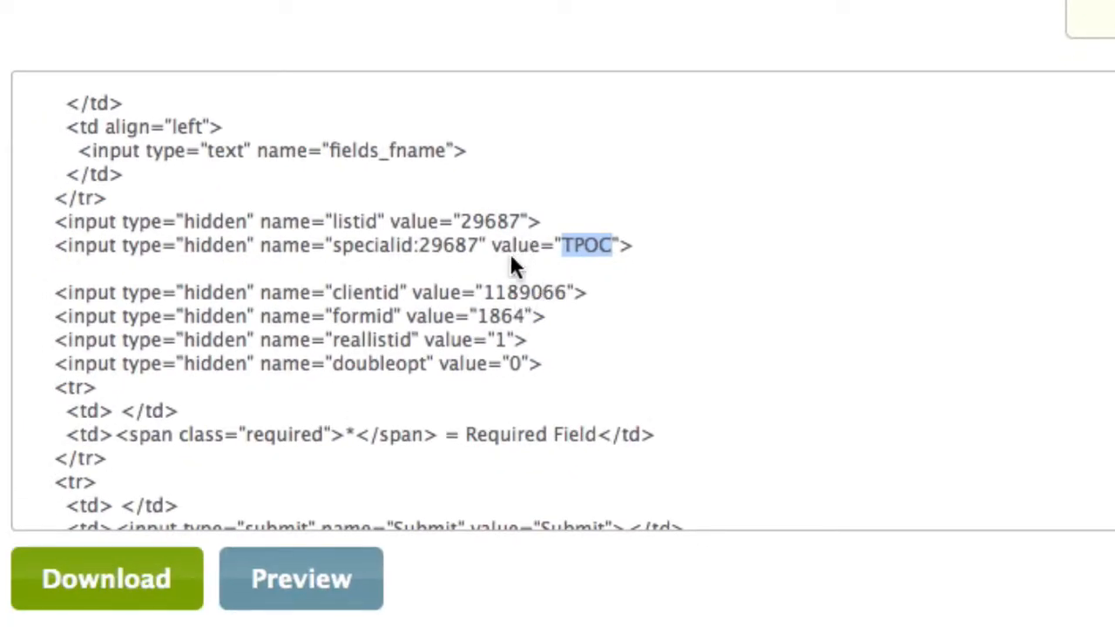
{"action": "left_click", "coordinate": [562, 270]}
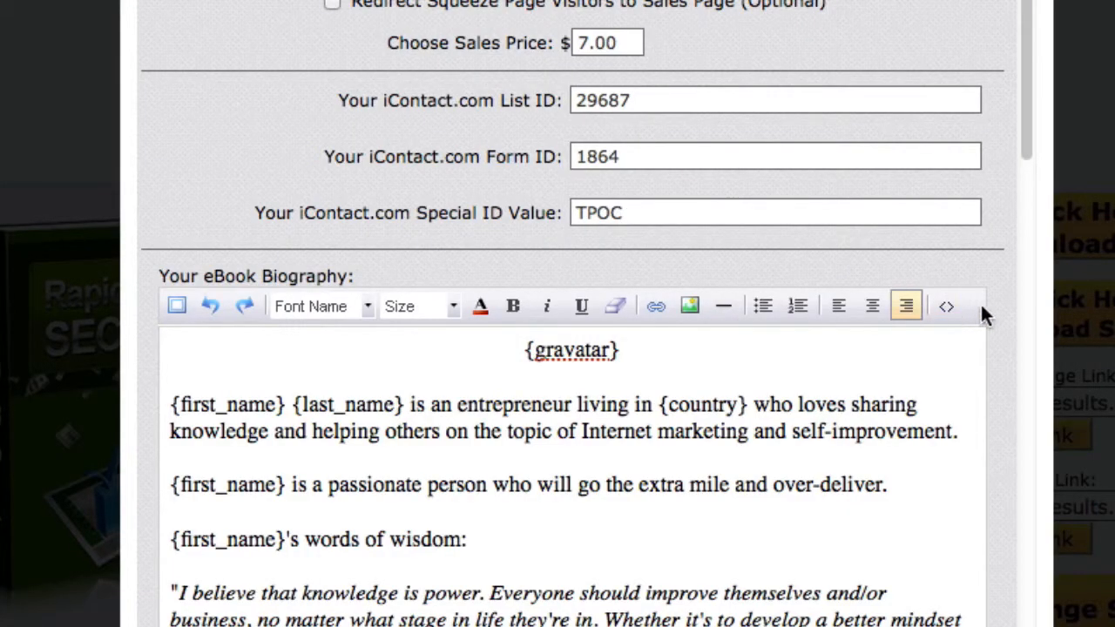
{"action": "scroll", "coordinate": [1017, 319], "scroll_direction": "down", "scroll_amount": 20}
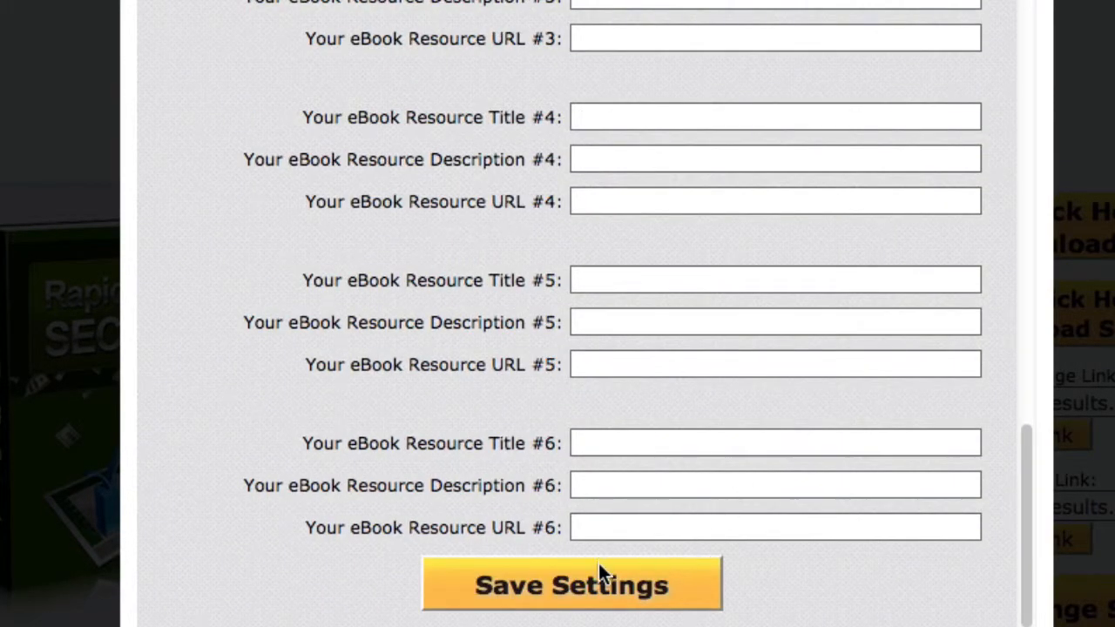
{"action": "left_click", "coordinate": [587, 583]}
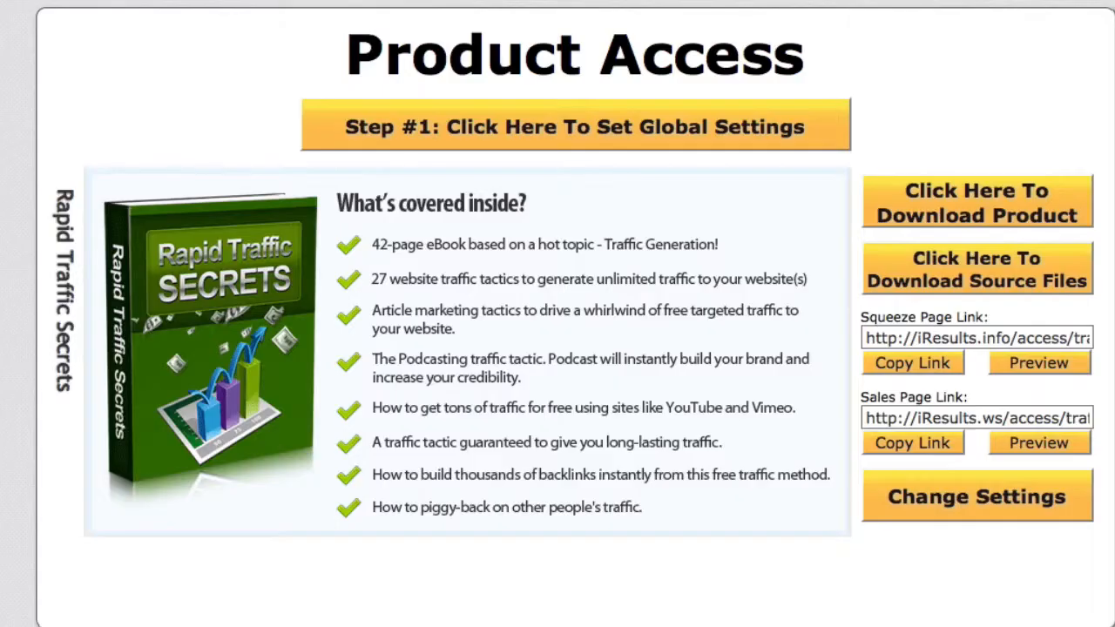